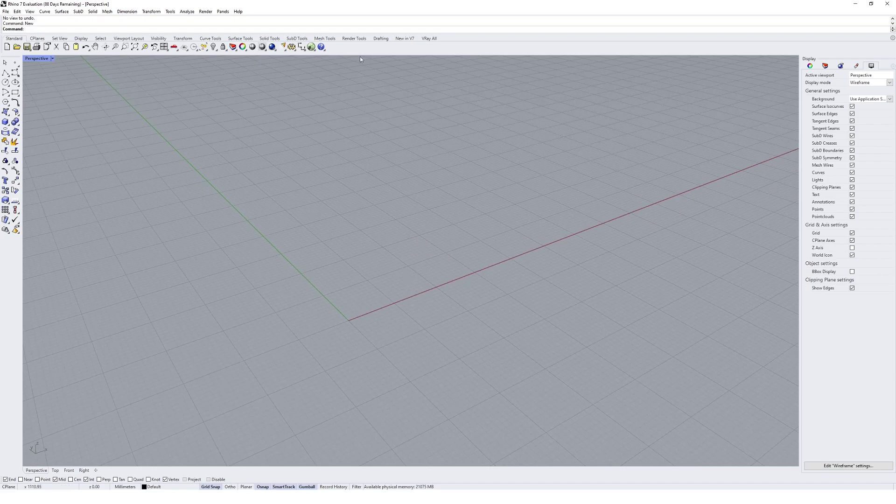
{"action": "left_click", "coordinate": [269, 39]}
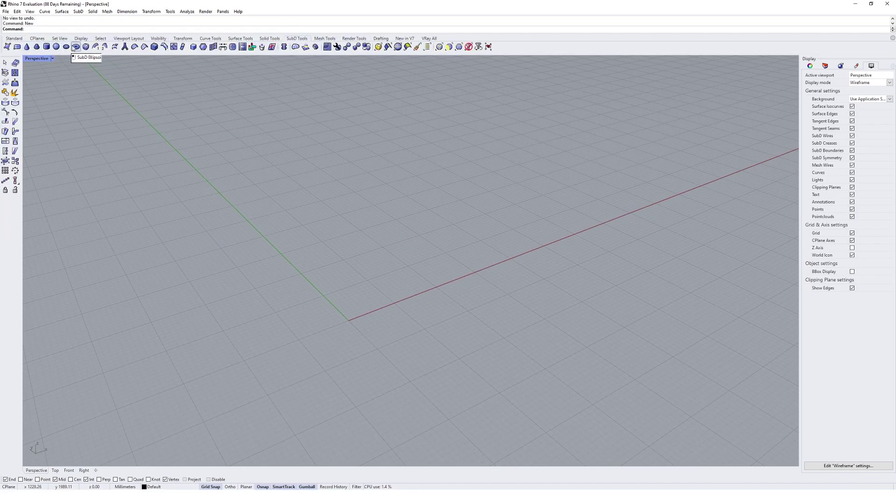
{"action": "left_click", "coordinate": [86, 47]}
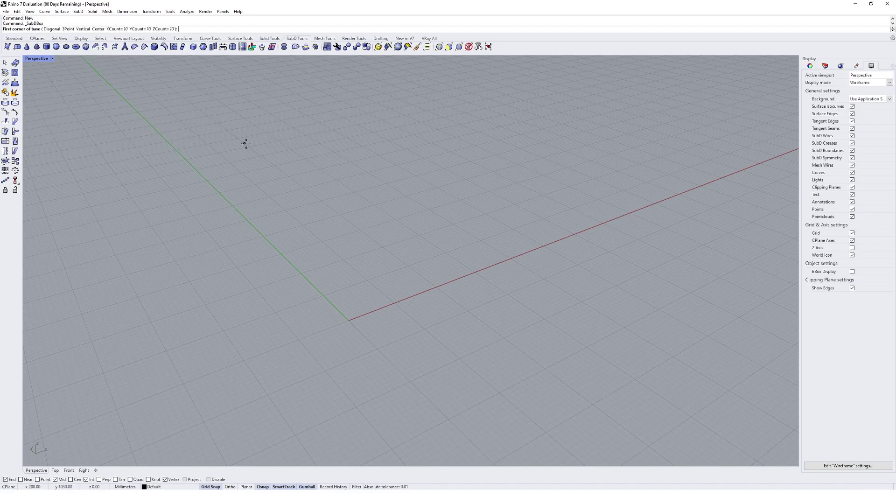
{"action": "left_click", "coordinate": [115, 30]}
{"action": "type", "text": "1"}
{"action": "key", "text": "Return"}
{"action": "left_click", "coordinate": [139, 29]}
{"action": "type", "text": "1"}
{"action": "key", "text": "Return"}
{"action": "left_click", "coordinate": [166, 29]}
{"action": "type", "text": "1"}
{"action": "key", "text": "Return"}
{"action": "scroll", "coordinate": [374, 224], "scroll_direction": "up", "scroll_amount": 5}
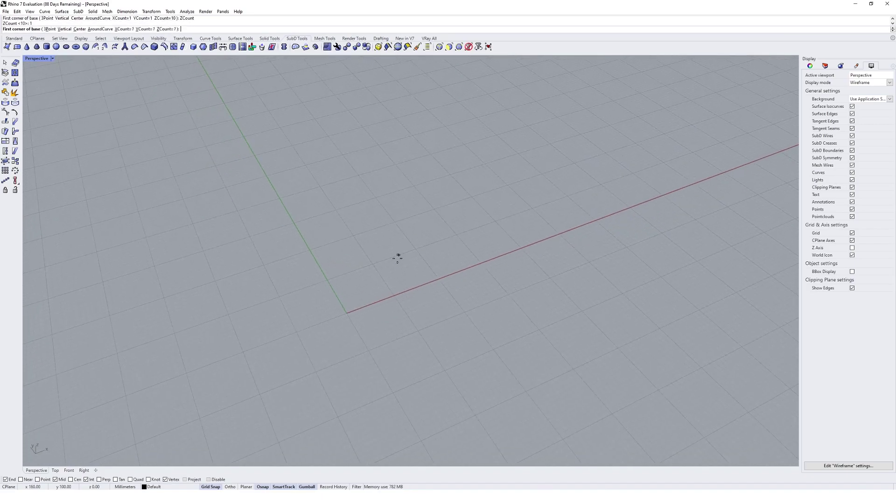
{"action": "left_click", "coordinate": [367, 266]}
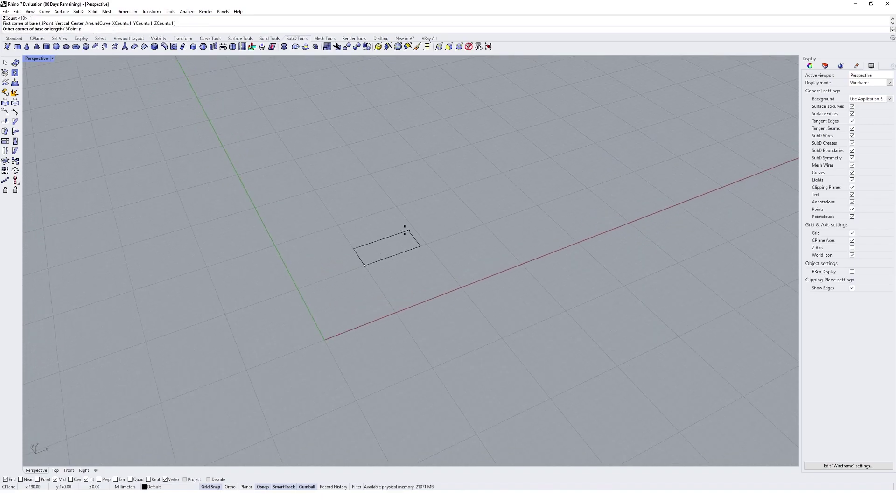
{"action": "type", "text": "10"}
{"action": "key", "text": "Return"}
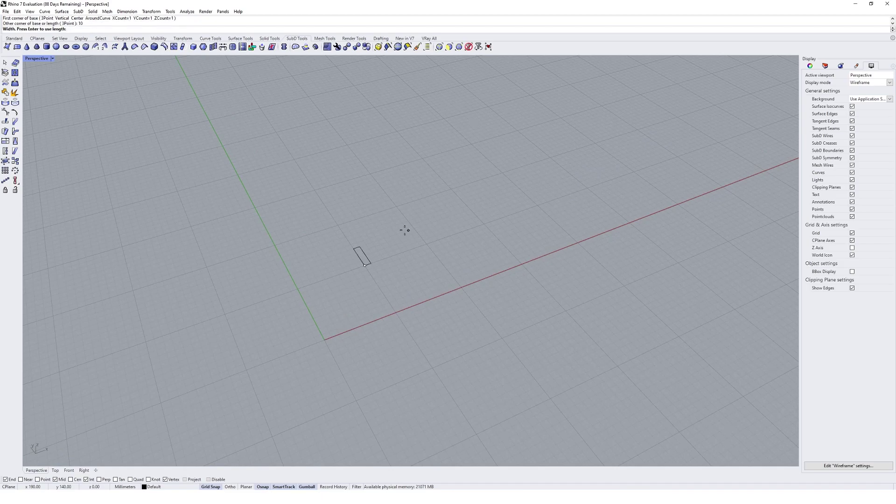
{"action": "key", "text": "Escape"}
- Create a SubD box with X, Y and Z counts of 1 and a length, width and height of 100 mm
{"action": "key", "text": "Return"}
{"action": "left_click", "coordinate": [117, 29]}
{"action": "type", "text": "1"}
{"action": "key", "text": "Return"}
{"action": "left_click", "coordinate": [143, 29]}
{"action": "type", "text": "1"}
{"action": "key", "text": "Return"}
{"action": "left_click", "coordinate": [168, 29]}
{"action": "type", "text": "1"}
{"action": "key", "text": "Return"}
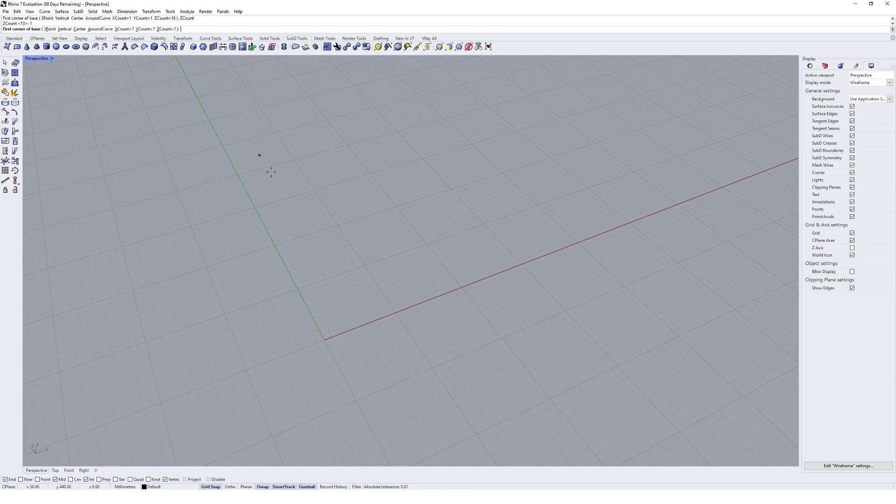
{"action": "left_click", "coordinate": [365, 265]}
{"action": "type", "text": "100"}
{"action": "key", "text": "Return"}
{"action": "type", "text": "100"}
{"action": "key", "text": "Return"}
{"action": "type", "text": "100"}
{"action": "key", "text": "Return"}
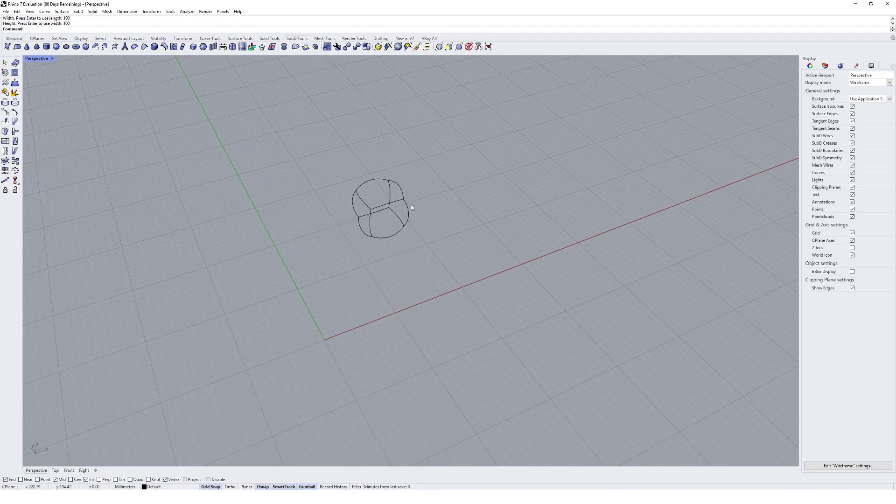
- Switch the Perspective viewport to the Shaded display mode and leave the SubD unselected
{"action": "left_click", "coordinate": [52, 58]}
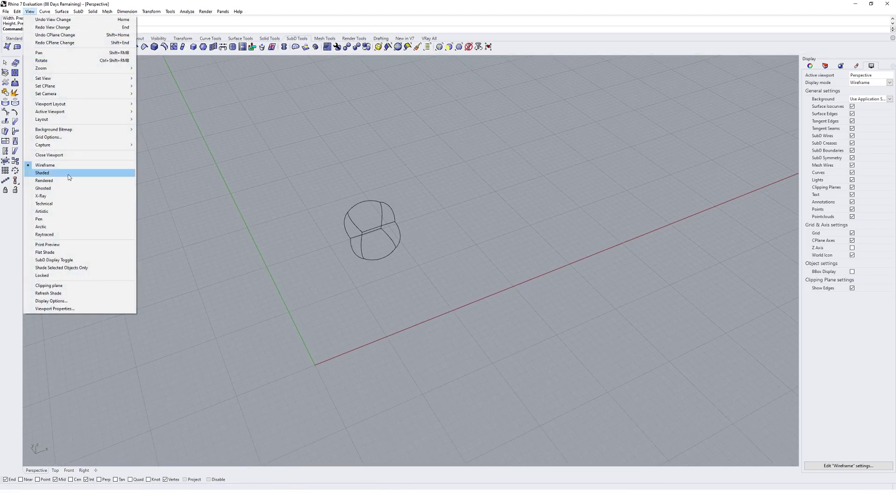
{"action": "left_click", "coordinate": [70, 173]}
{"action": "scroll", "coordinate": [365, 245], "scroll_direction": "up", "scroll_amount": 3}
{"action": "right_click_drag", "start_coordinate": [370, 234], "coordinate": [377, 258]}
{"action": "left_click", "coordinate": [379, 262]}
{"action": "key", "text": "Escape"}
- Toggle the SubD between flat and smooth display to compare the control cage with the rounded form
{"action": "key", "text": "Tab"}
{"action": "key", "text": "Tab"}
{"action": "key", "text": "Tab"}
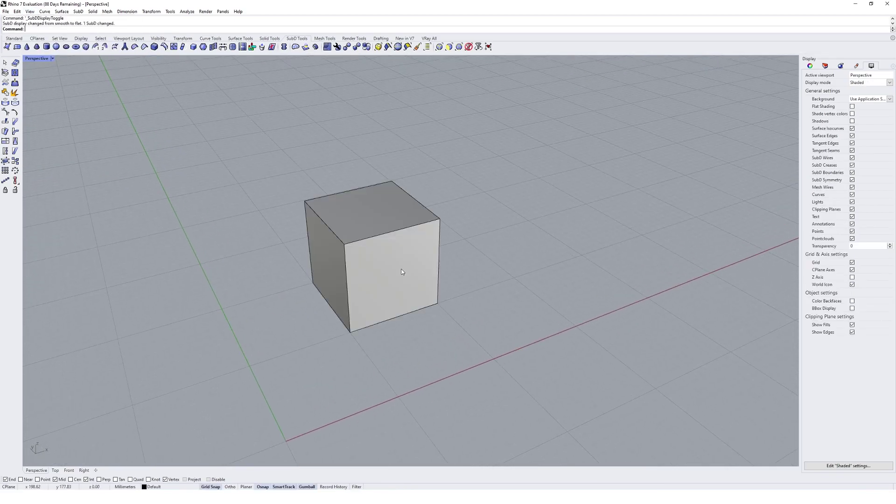
{"action": "key", "text": "Tab"}
{"action": "key", "text": "Tab"}
{"action": "key", "text": "Tab"}
{"action": "key", "text": "Tab"}
{"action": "key", "text": "Tab"}
{"action": "right_click_drag", "start_coordinate": [397, 225], "coordinate": [476, 232]}
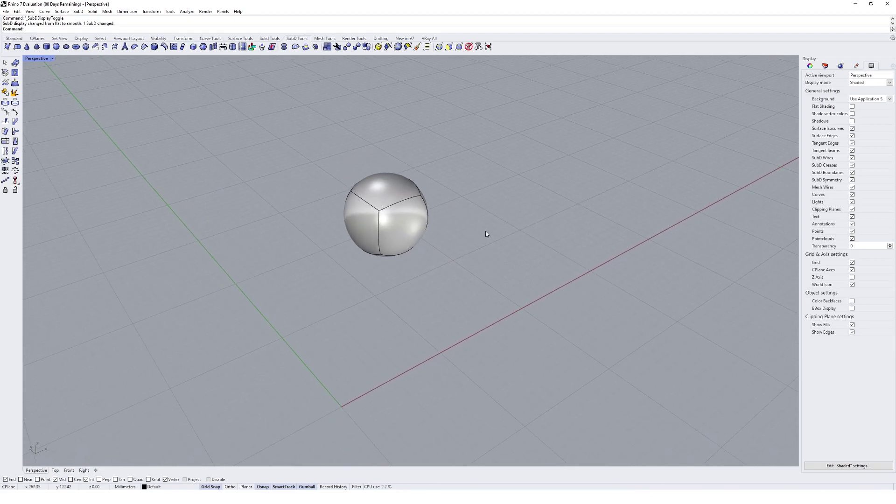
{"action": "scroll", "coordinate": [449, 232], "scroll_direction": "up", "scroll_amount": 6}
{"action": "right_click_drag", "start_coordinate": [405, 218], "coordinate": [436, 236], "text": "shift"}
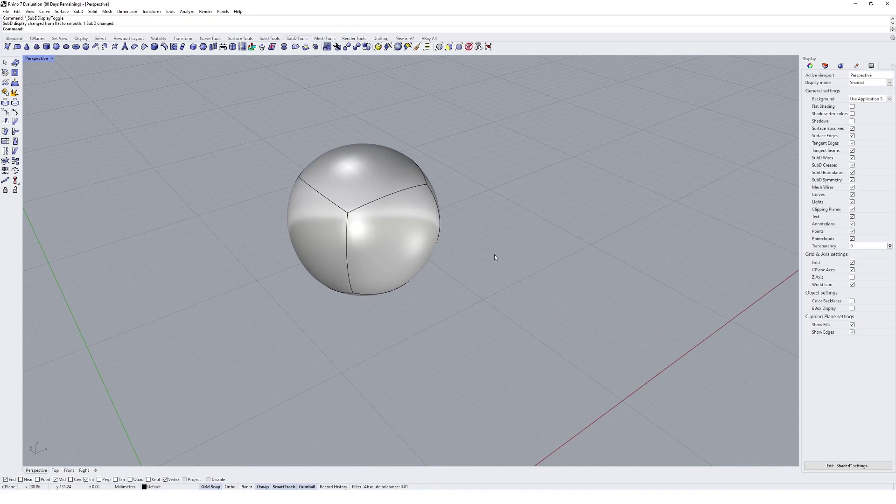
- Extrude the SubD face facing the X axis outward with the Extrude SubD command
{"action": "left_click", "coordinate": [305, 47]}
{"action": "left_click", "coordinate": [382, 244]}
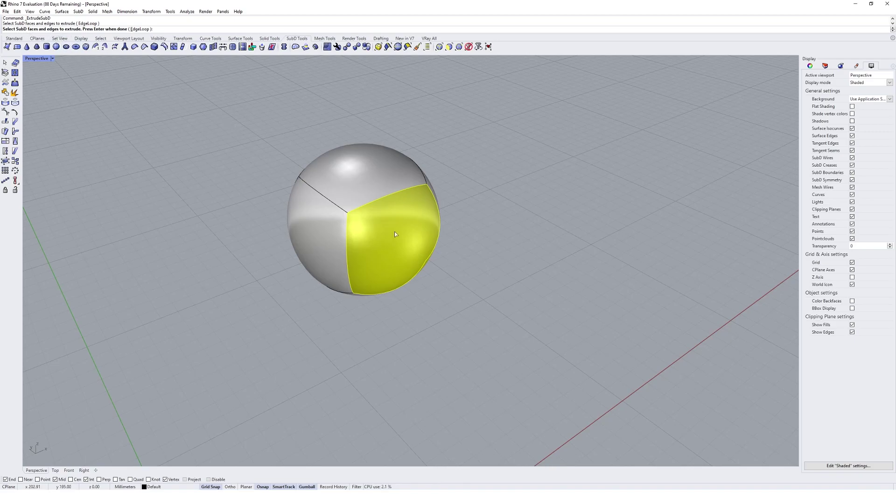
{"action": "key", "text": "Return"}
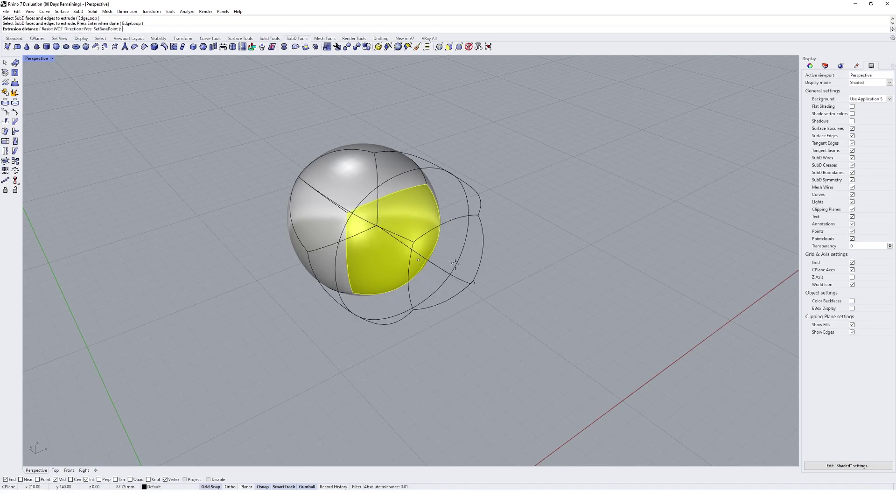
{"action": "right_click_drag", "start_coordinate": [438, 247], "coordinate": [491, 220]}
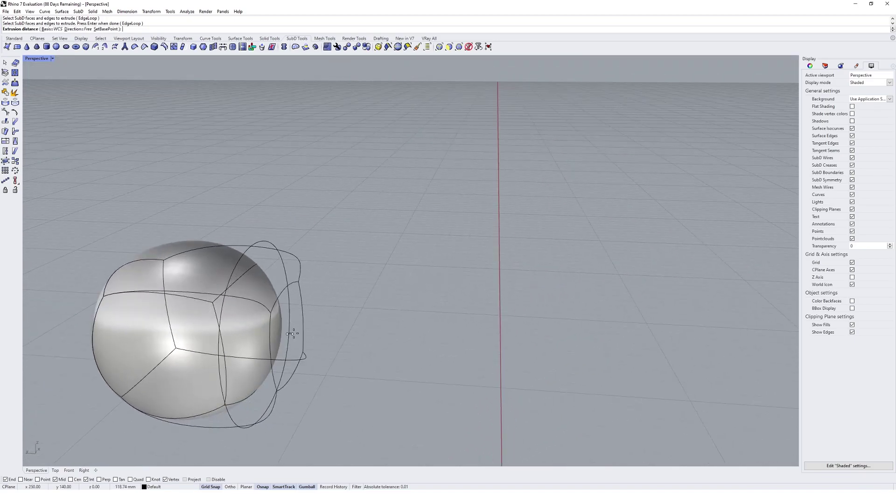
{"action": "mouse_move", "coordinate": [362, 336]}
{"action": "right_mouse_down"}
{"action": "mouse_move", "coordinate": [318, 370]}
{"action": "mouse_move", "coordinate": [364, 345]}
{"action": "right_mouse_up"}
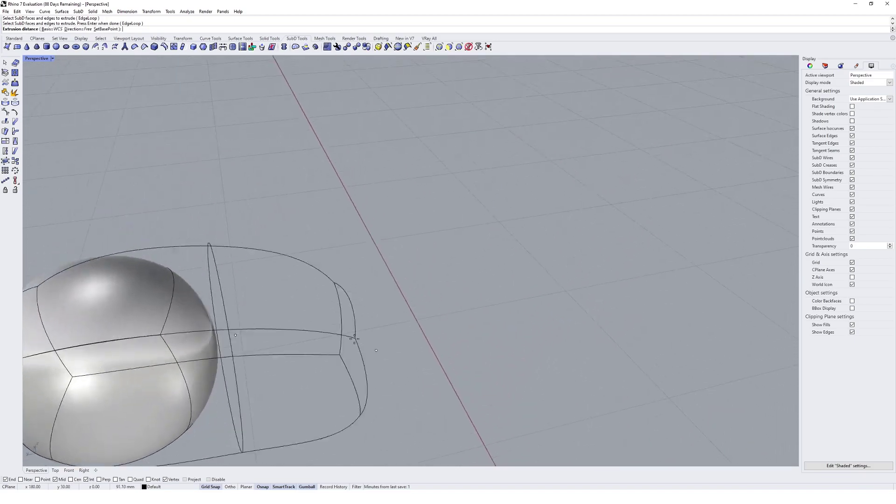
{"action": "right_click_drag", "start_coordinate": [304, 354], "coordinate": [356, 336]}
{"action": "right_click_drag", "start_coordinate": [294, 247], "coordinate": [310, 246]}
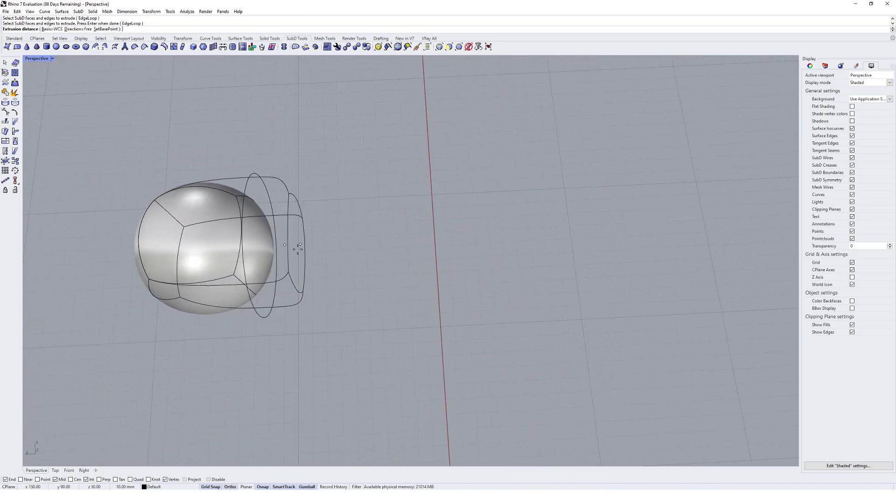
{"action": "left_click", "coordinate": [336, 243]}
{"action": "right_click_drag", "start_coordinate": [359, 270], "coordinate": [369, 252]}
{"action": "right_click_drag", "start_coordinate": [396, 245], "coordinate": [485, 196], "text": "shift"}
{"action": "scroll", "coordinate": [481, 266], "scroll_direction": "down", "scroll_amount": 3}
{"action": "scroll", "coordinate": [445, 259], "scroll_direction": "up", "scroll_amount": 6}
{"action": "right_click_drag", "start_coordinate": [503, 301], "coordinate": [427, 268], "text": "shift"}
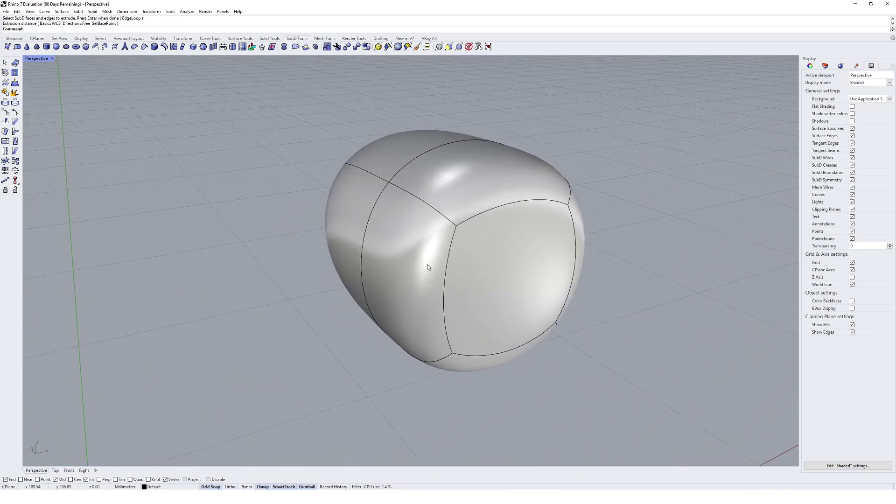
- Examine the extruded SubD in flat display and return it to smooth display
{"action": "right_click_drag", "start_coordinate": [504, 257], "coordinate": [578, 296]}
{"action": "key", "text": "Tab"}
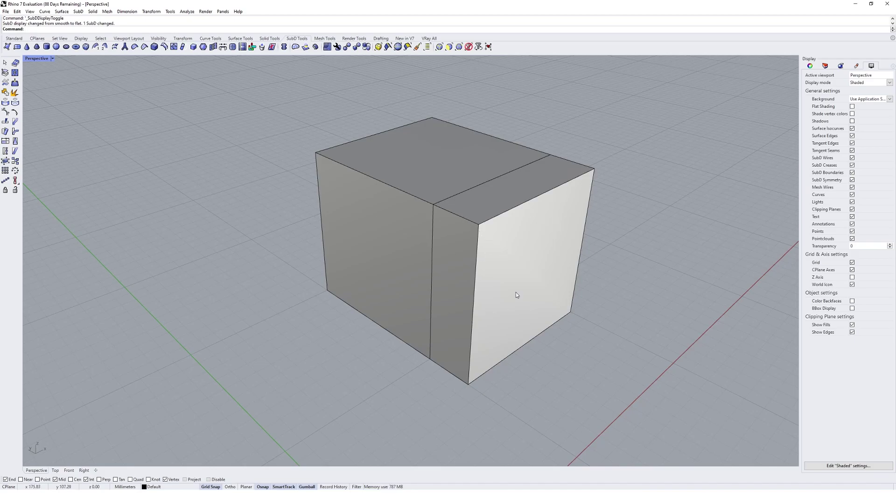
{"action": "right_click_drag", "start_coordinate": [637, 264], "coordinate": [525, 256]}
{"action": "key", "text": "Tab"}
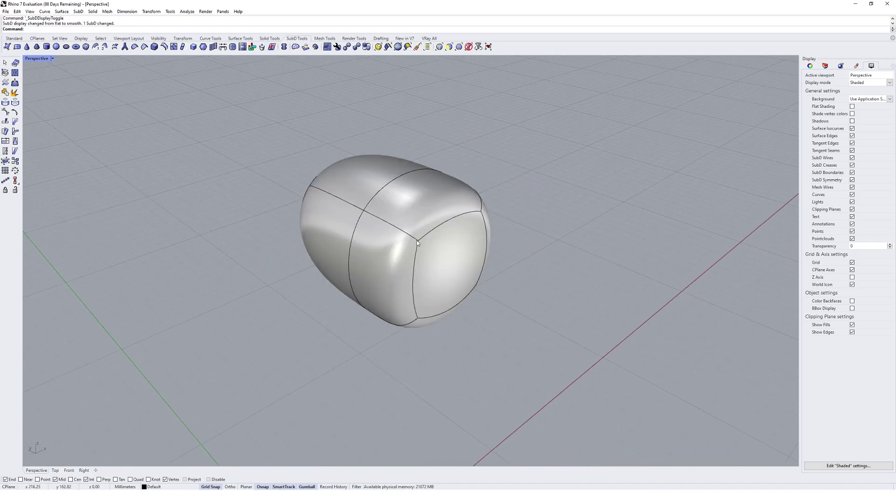
{"action": "key", "text": "Return"}
{"action": "left_click", "coordinate": [443, 261]}
{"action": "key", "text": "Return"}
{"action": "key", "text": "Escape"}
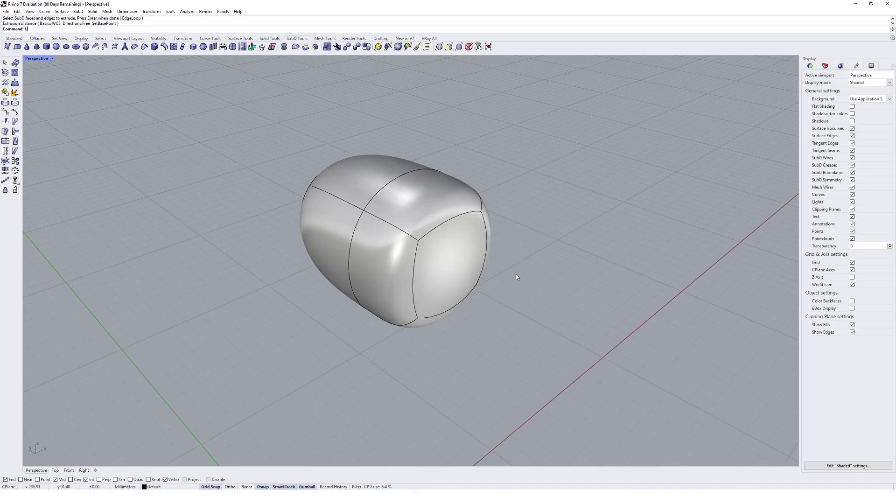
- Undo the SubD face extrusion
{"action": "type", "text": "U"}
{"action": "key", "text": "Return"}
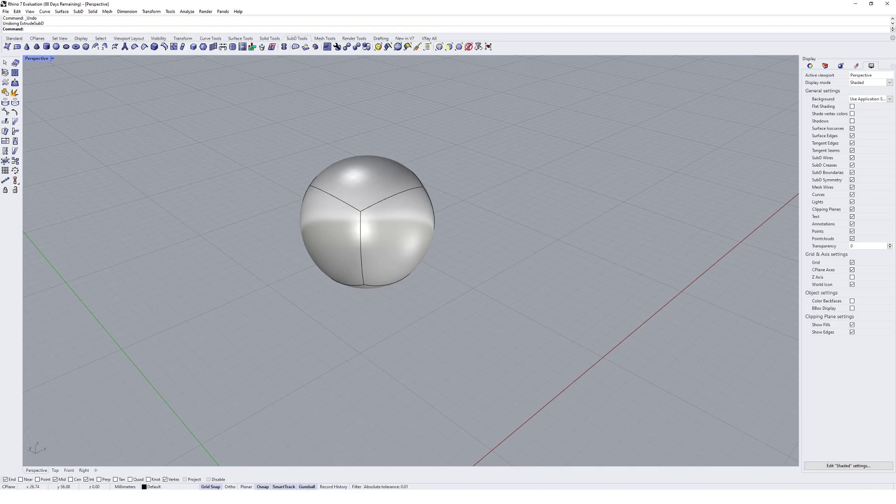
- Set the gumball alignment to Object and extrude the SubD face facing the X axis outward with the gumball
{"action": "right_click", "coordinate": [307, 487]}
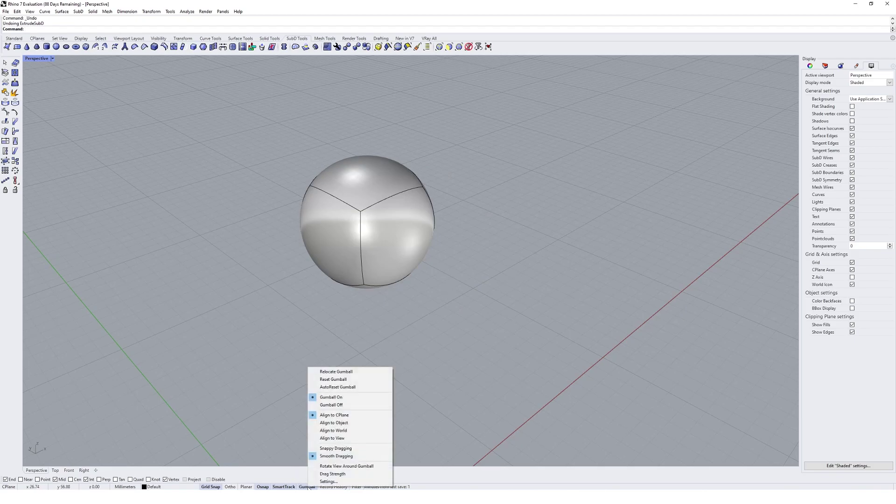
{"action": "left_click", "coordinate": [342, 424]}
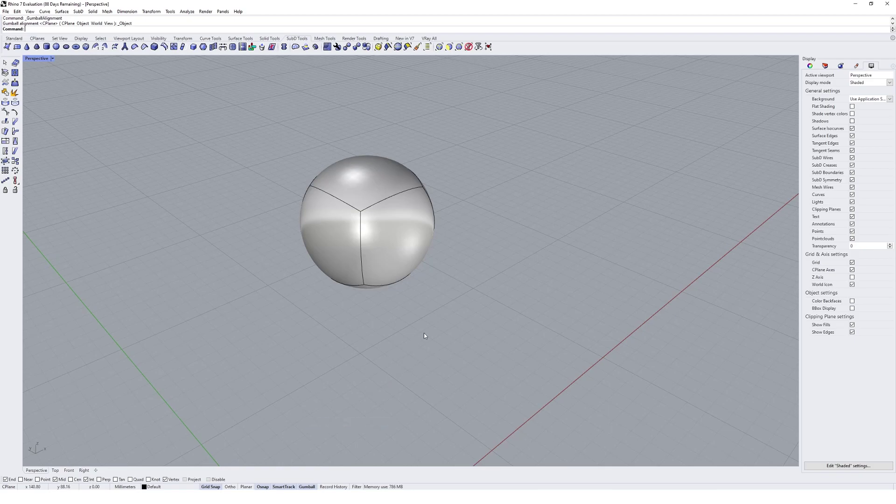
{"action": "left_click", "coordinate": [397, 264], "text": "ctrl+shift"}
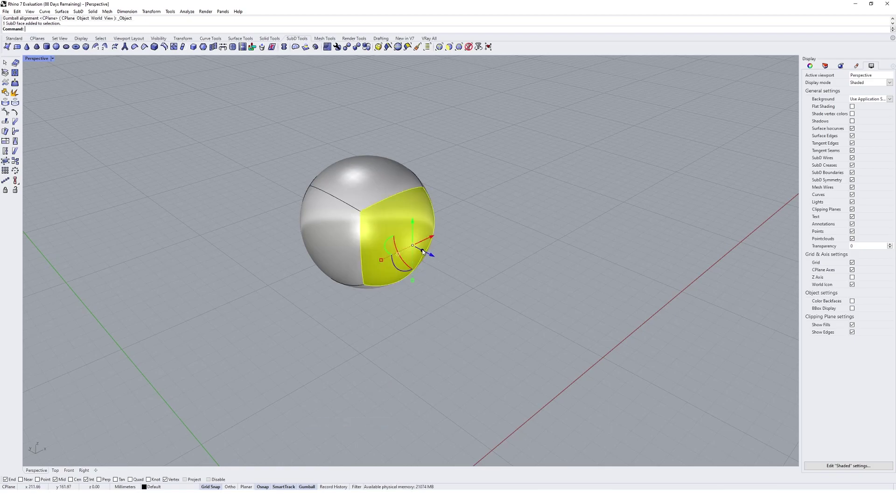
{"action": "left_click_drag", "start_coordinate": [422, 252], "coordinate": [434, 260]}
{"action": "right_click_drag", "start_coordinate": [415, 387], "coordinate": [404, 340]}
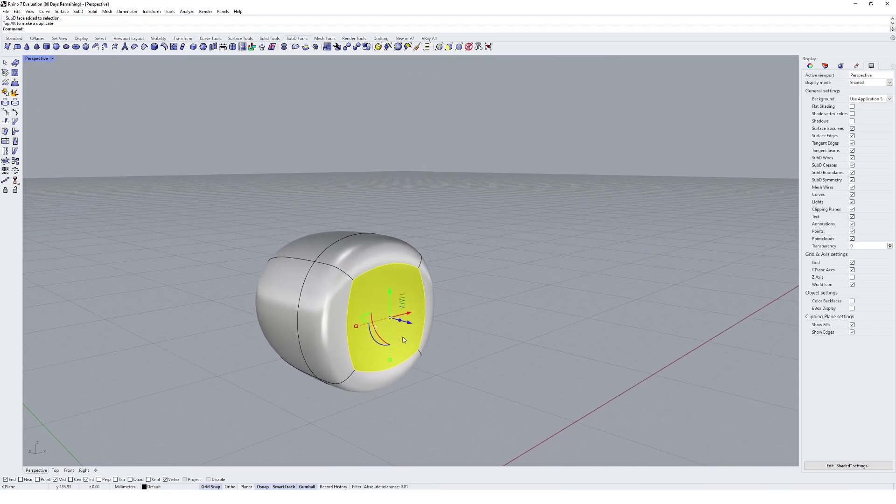
- Push the extruded end face back into the body and scale it down uniformly to form a recess
{"action": "left_click", "coordinate": [329, 322]}
{"action": "right_click_drag", "start_coordinate": [330, 322], "coordinate": [391, 304]}
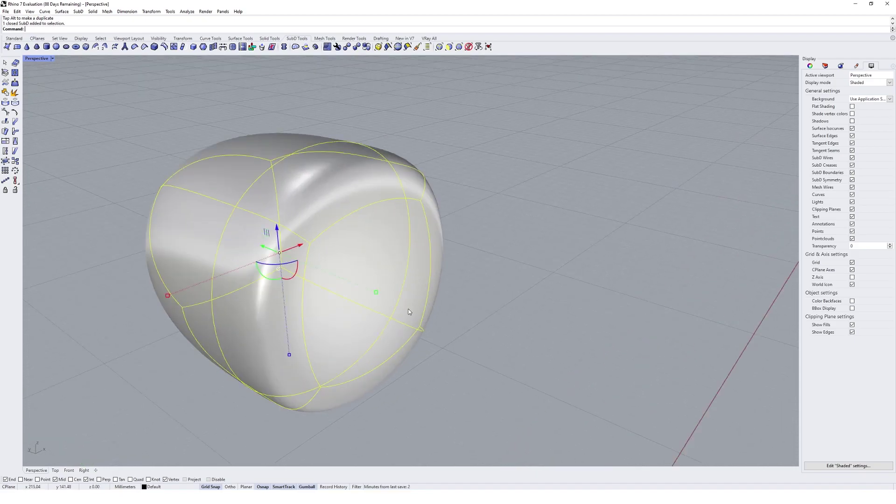
{"action": "left_click", "coordinate": [387, 304], "text": "ctrl+shift"}
{"action": "left_click_drag", "start_coordinate": [395, 302], "coordinate": [354, 284]}
{"action": "key", "text": "Tab"}
{"action": "right_click_drag", "start_coordinate": [343, 294], "coordinate": [379, 311]}
{"action": "left_click_drag", "start_coordinate": [376, 296], "coordinate": [369, 281]}
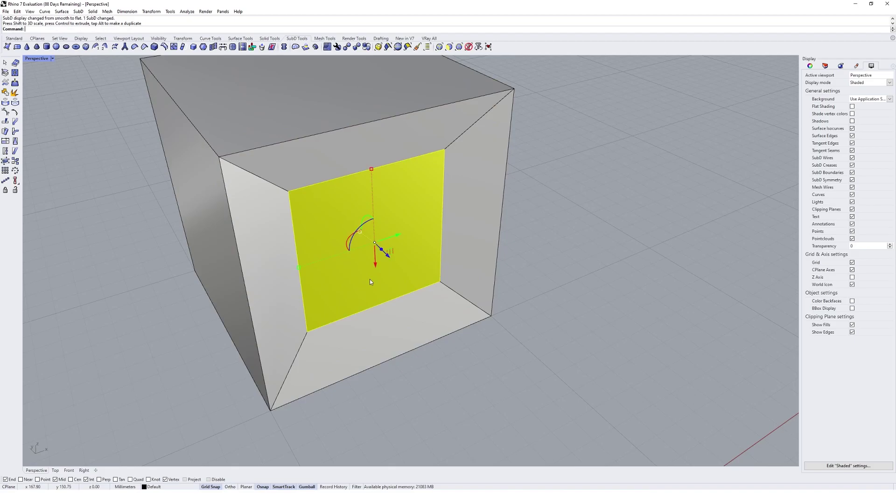
{"action": "scroll", "coordinate": [372, 281], "scroll_direction": "down", "scroll_amount": 4}
{"action": "key", "text": "Tab"}
{"action": "right_click_drag", "start_coordinate": [374, 286], "coordinate": [354, 321]}
- Scale the whole SubD by a factor of 2 from base point 0
{"action": "left_click", "coordinate": [380, 275]}
{"action": "scroll", "coordinate": [379, 280], "scroll_direction": "down", "scroll_amount": 6}
{"action": "type", "text": "scale"}
{"action": "key", "text": "Return"}
{"action": "type", "text": "2"}
{"action": "key", "text": "Return"}
{"action": "type", "text": "0"}
{"action": "key", "text": "Return"}
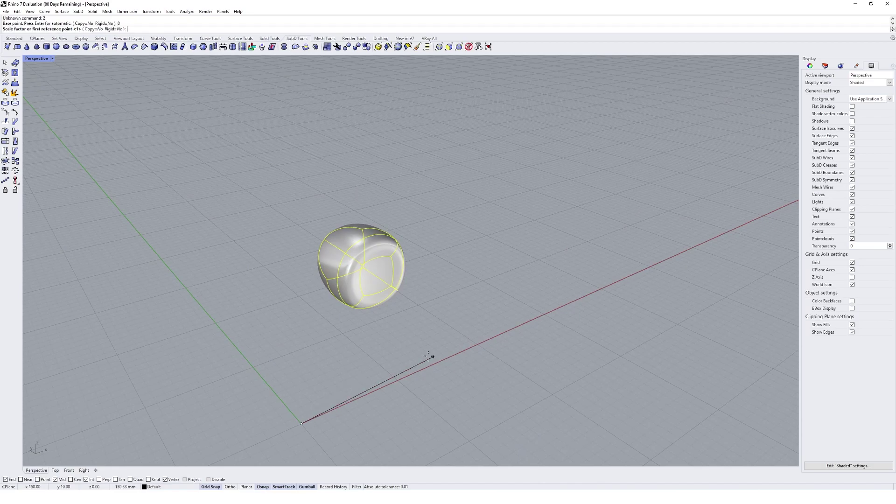
{"action": "type", "text": "2"}
{"action": "key", "text": "Return"}
{"action": "scroll", "coordinate": [427, 305], "scroll_direction": "down", "scroll_amount": 5}
{"action": "right_click_drag", "start_coordinate": [427, 285], "coordinate": [397, 315], "text": "shift"}
{"action": "scroll", "coordinate": [397, 314], "scroll_direction": "up", "scroll_amount": 4}
{"action": "key", "text": "Escape"}
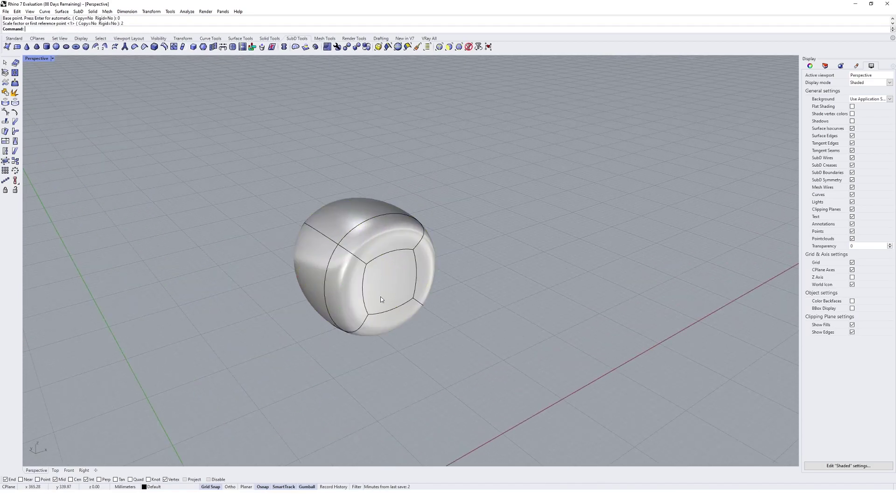
- Examine the recessed end of the SubD by switching between flat and smooth display
{"action": "right_click_drag", "start_coordinate": [432, 279], "coordinate": [405, 327], "text": "shift"}
{"action": "scroll", "coordinate": [404, 328], "scroll_direction": "up", "scroll_amount": 4}
{"action": "left_click", "coordinate": [349, 336]}
{"action": "key", "text": "Escape"}
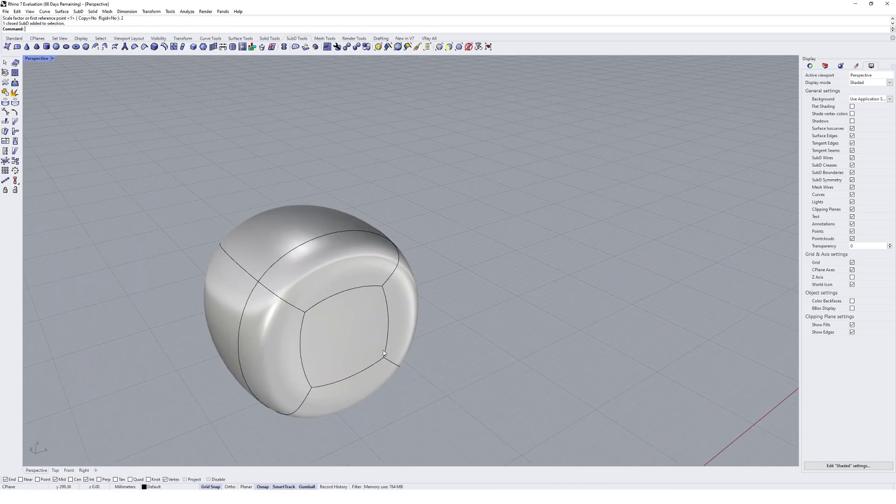
{"action": "key", "text": "Tab"}
{"action": "left_click", "coordinate": [517, 324]}
{"action": "key", "text": "Tab"}
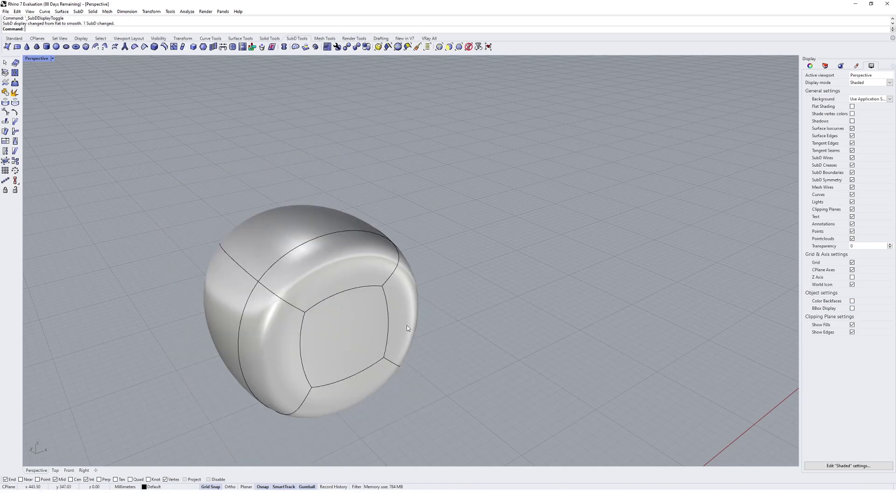
{"action": "right_click_drag", "start_coordinate": [397, 338], "coordinate": [373, 288]}
{"action": "key", "text": "Tab"}
{"action": "scroll", "coordinate": [404, 297], "scroll_direction": "down", "scroll_amount": 5}
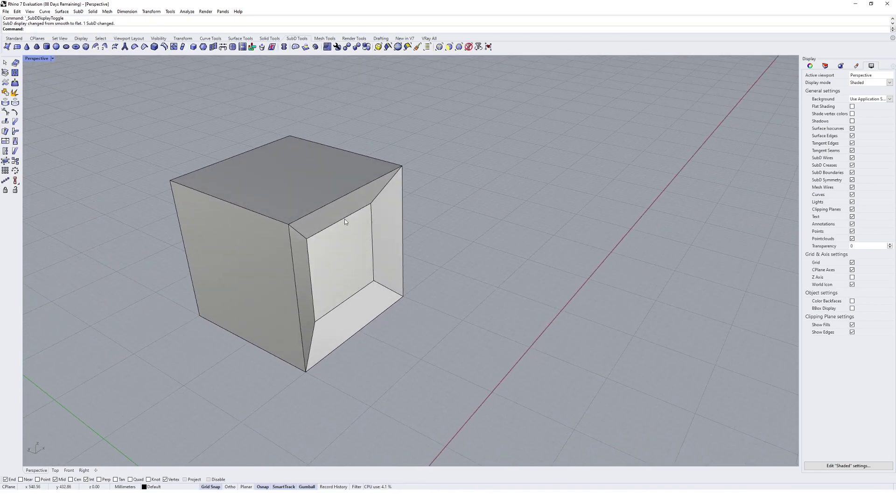
{"action": "key", "text": "Tab"}
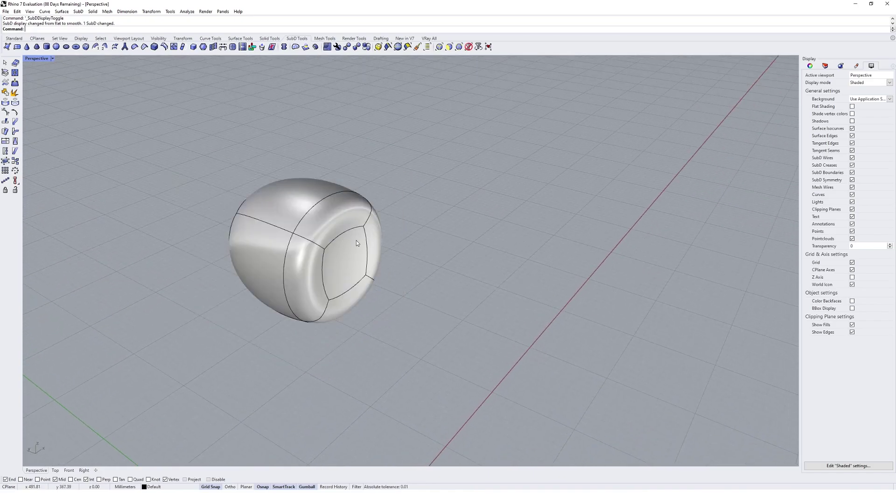
- Extrude the inner face of the recess outward with the gumball and scale the new end face up uniformly
{"action": "left_click", "coordinate": [348, 268], "text": "ctrl+shift"}
{"action": "left_click_drag", "start_coordinate": [356, 264], "coordinate": [370, 278]}
{"action": "right_click_drag", "start_coordinate": [364, 257], "coordinate": [372, 300], "text": "shift"}
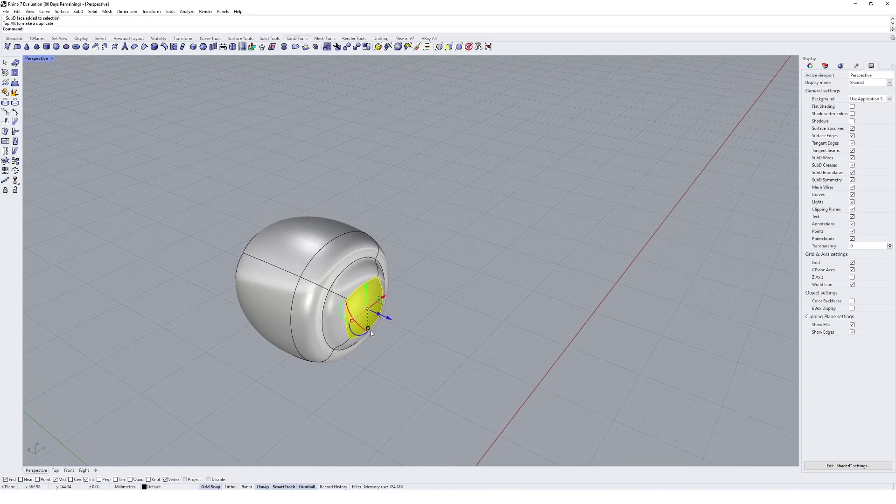
{"action": "left_click_drag", "start_coordinate": [369, 328], "coordinate": [374, 346], "text": "shift"}
{"action": "mouse_move", "coordinate": [373, 346]}
{"action": "right_mouse_down"}
{"action": "mouse_move", "coordinate": [371, 307]}
{"action": "mouse_move", "coordinate": [365, 355]}
{"action": "right_mouse_up"}
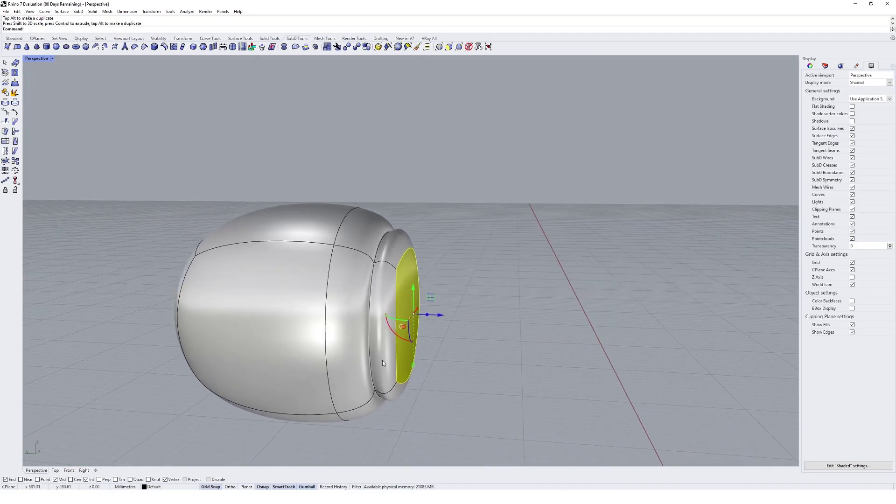
- Extrude the SubD's end face outward, scale the new face down and push it back toward the body
{"action": "right_click_drag", "start_coordinate": [456, 330], "coordinate": [414, 316]}
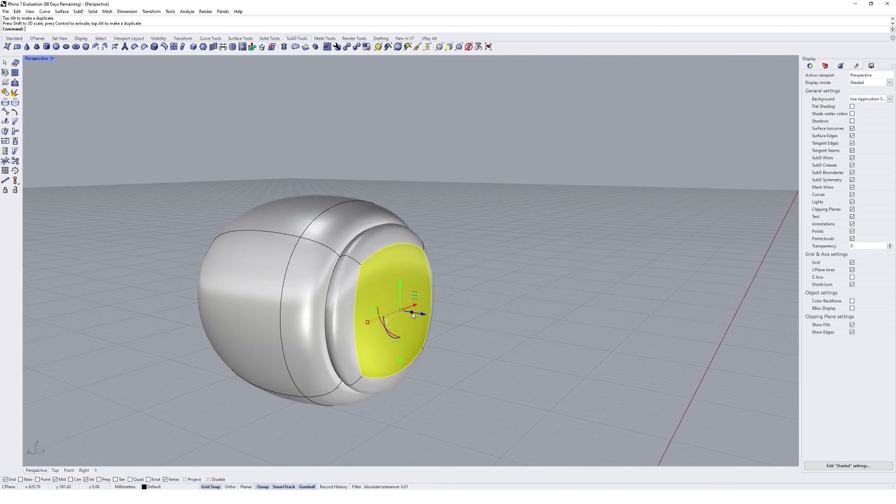
{"action": "left_click_drag", "start_coordinate": [413, 316], "coordinate": [444, 330]}
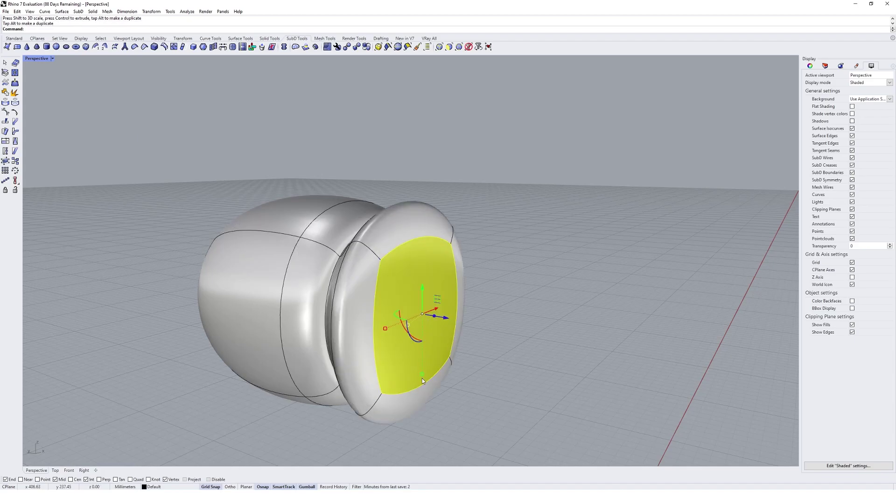
{"action": "key", "text": "Tab"}
{"action": "left_click_drag", "start_coordinate": [422, 376], "coordinate": [416, 354]}
{"action": "left_click_drag", "start_coordinate": [448, 317], "coordinate": [421, 315]}
{"action": "key", "text": "Tab"}
- Examine the flanged end from several angles in flat and smooth display
{"action": "right_click_drag", "start_coordinate": [341, 265], "coordinate": [423, 310]}
{"action": "key", "text": "Tab"}
{"action": "scroll", "coordinate": [422, 289], "scroll_direction": "down", "scroll_amount": 4}
{"action": "key", "text": "Tab"}
{"action": "right_click_drag", "start_coordinate": [424, 268], "coordinate": [380, 244]}
{"action": "key", "text": "Escape"}
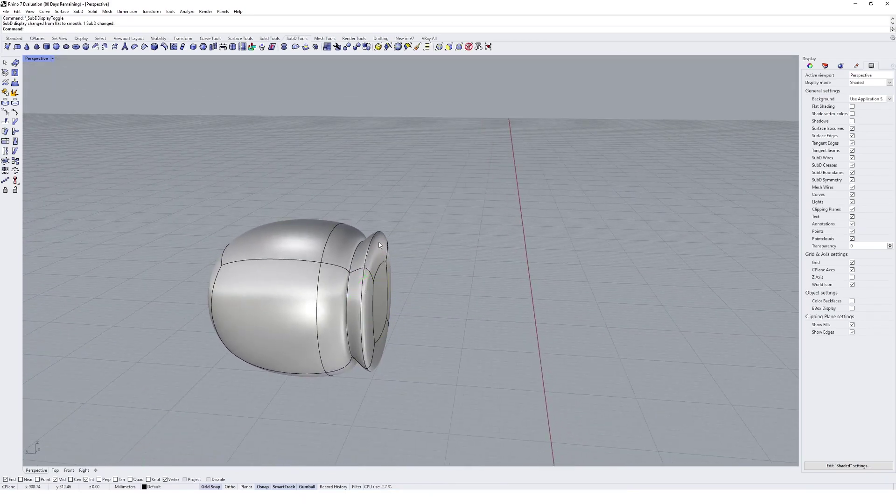
{"action": "left_click", "coordinate": [379, 298]}
{"action": "key", "text": "Escape"}
{"action": "right_click_drag", "start_coordinate": [422, 314], "coordinate": [411, 267]}
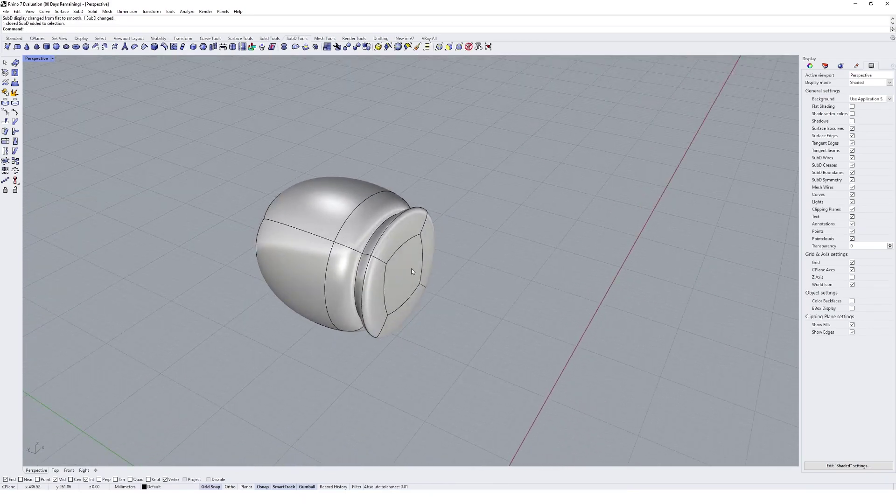
- Try moving the flange's outer rim edge loop toward the body, and undo the move
{"action": "left_click", "coordinate": [405, 280], "text": "ctrl+shift"}
{"action": "key", "text": "Escape"}
{"action": "left_click", "coordinate": [412, 276], "text": "ctrl+shift"}
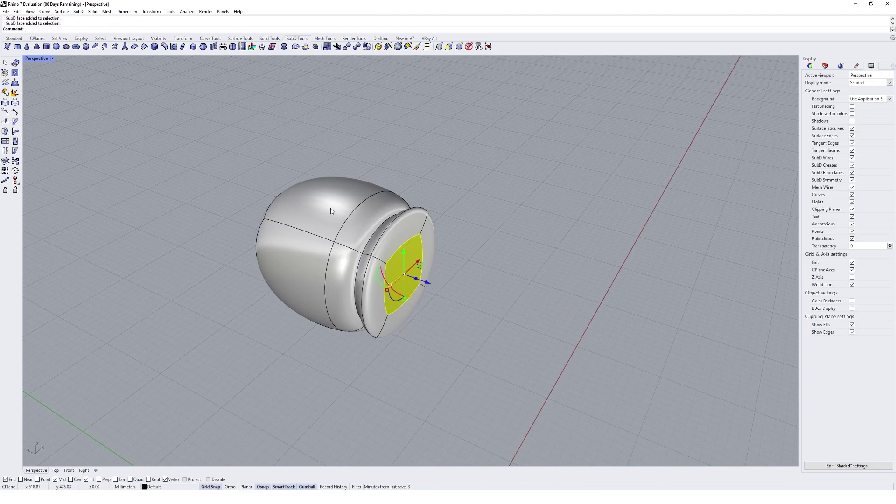
{"action": "left_click", "coordinate": [523, 257]}
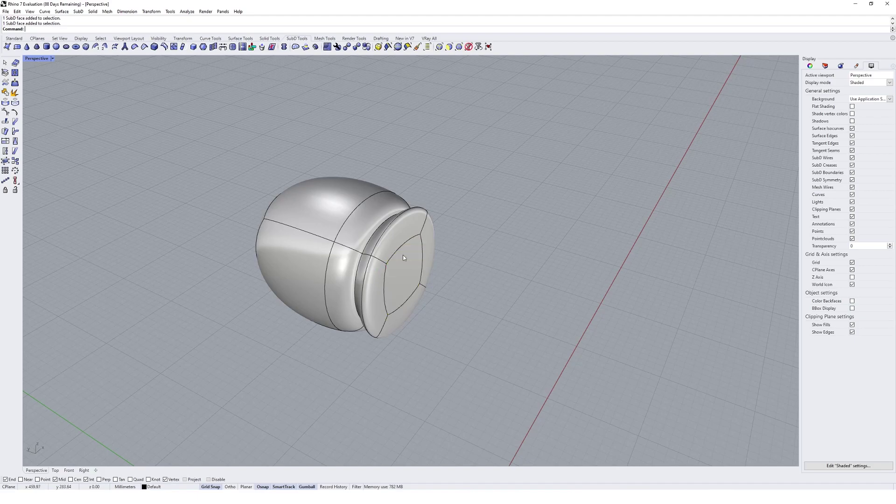
{"action": "double_click", "coordinate": [376, 245]}
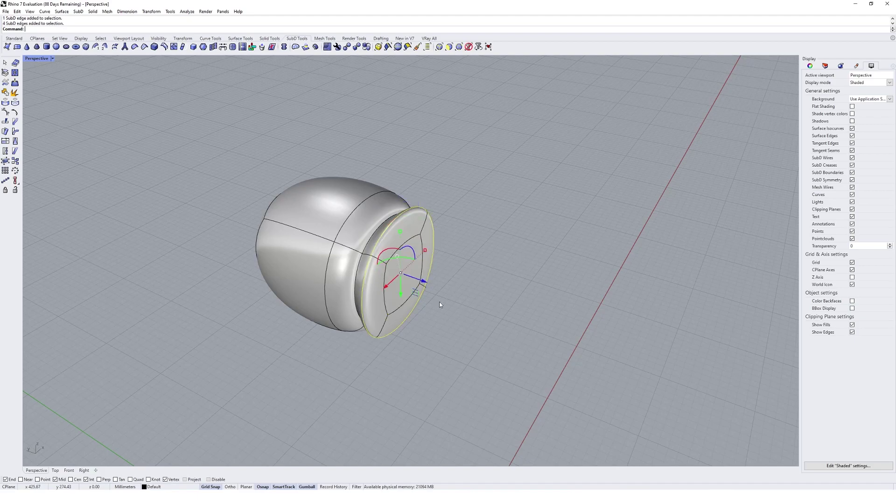
{"action": "right_click_drag", "start_coordinate": [376, 245], "coordinate": [432, 295]}
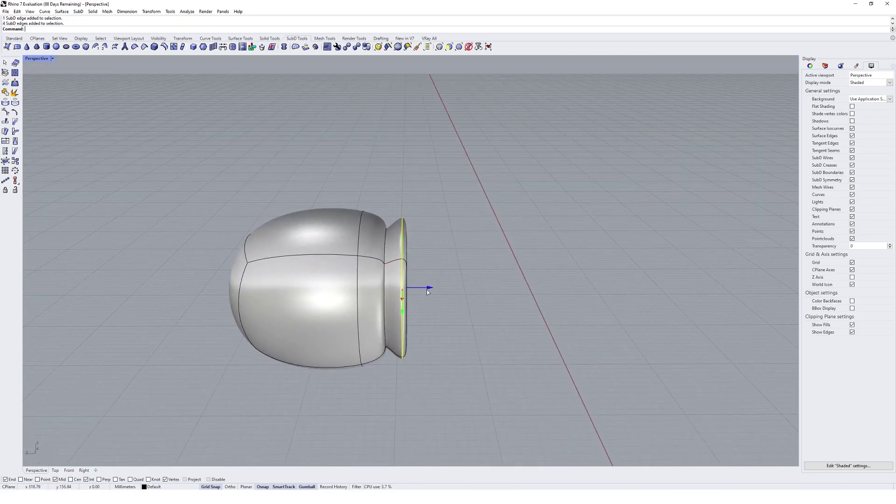
{"action": "left_click", "coordinate": [427, 289]}
{"action": "left_click", "coordinate": [462, 298]}
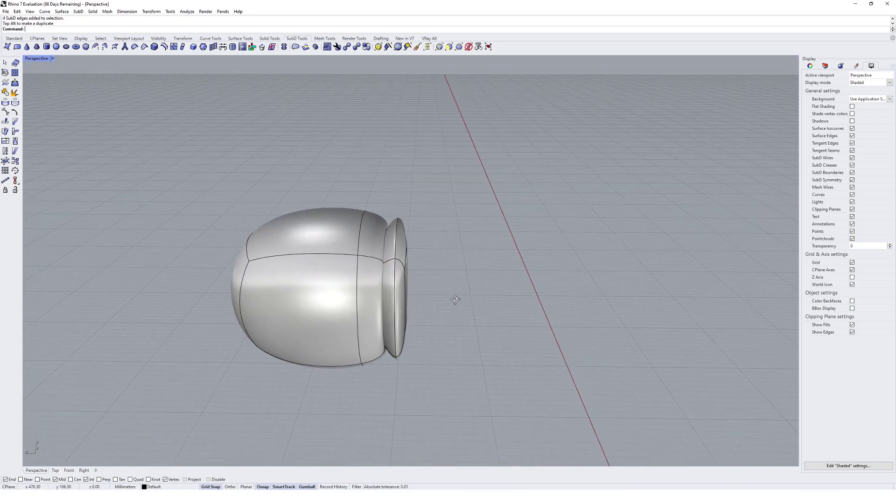
{"action": "right_click_drag", "start_coordinate": [458, 301], "coordinate": [401, 252]}
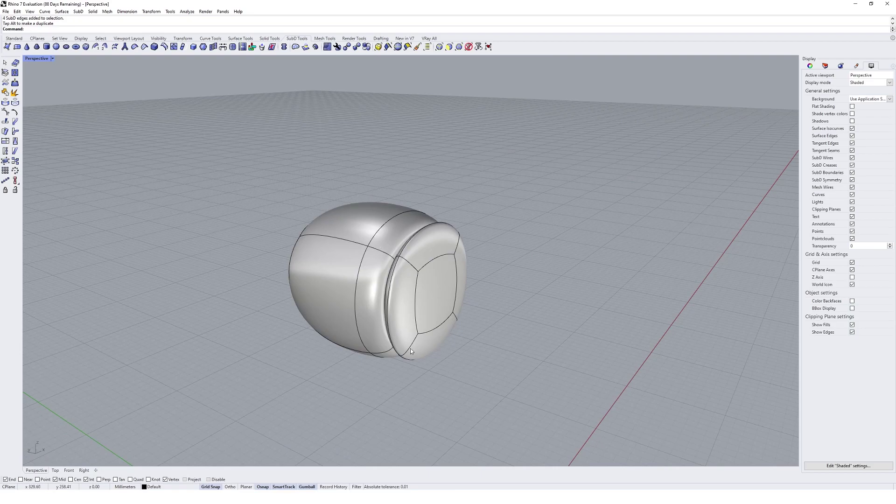
{"action": "key", "text": "ctrl+z"}
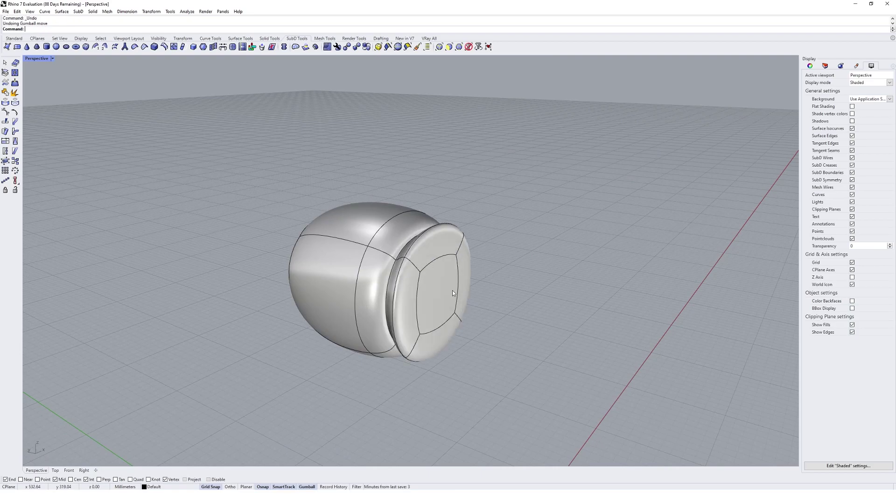
- Select the flange's outer rim edge loop and move it slightly toward the body with the gumball
{"action": "double_click", "coordinate": [395, 292]}
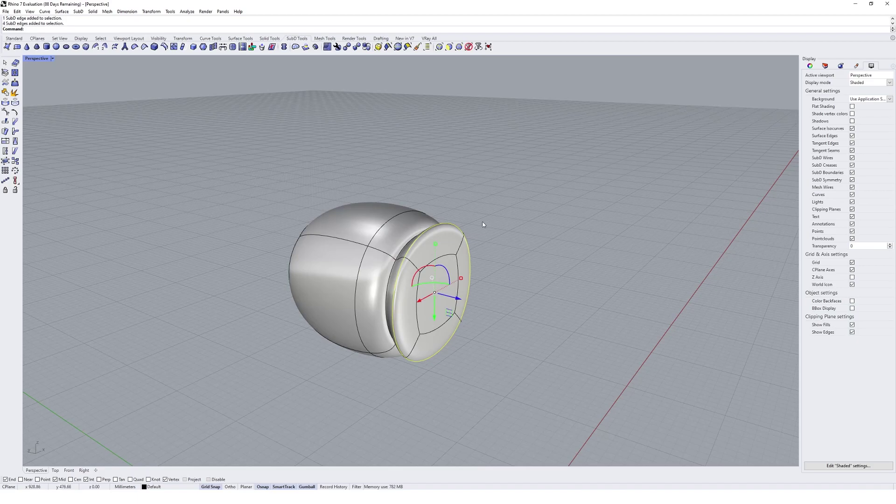
{"action": "key", "text": "Escape"}
{"action": "left_click", "coordinate": [393, 316]}
{"action": "key", "text": "Escape"}
{"action": "double_click", "coordinate": [396, 278]}
{"action": "right_click_drag", "start_coordinate": [450, 324], "coordinate": [415, 276]}
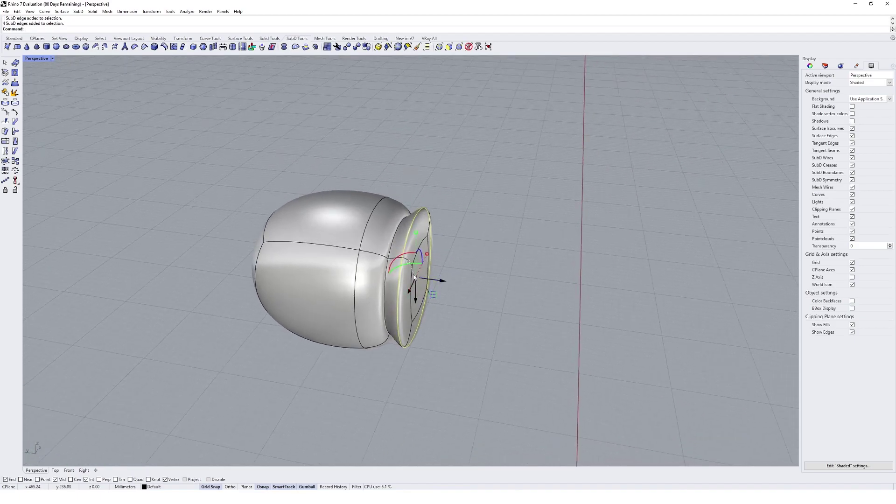
{"action": "left_click_drag", "start_coordinate": [441, 282], "coordinate": [434, 281]}
{"action": "left_click", "coordinate": [467, 309]}
- Extrude the end face outward with the gumball and scale the new end face up uniformly
{"action": "right_click_drag", "start_coordinate": [468, 308], "coordinate": [435, 371]}
{"action": "double_click", "coordinate": [442, 284]}
{"action": "left_click_drag", "start_coordinate": [427, 253], "coordinate": [468, 269]}
{"action": "right_click_drag", "start_coordinate": [468, 268], "coordinate": [444, 289]}
{"action": "left_click", "coordinate": [442, 289]}
{"action": "left_click_drag", "start_coordinate": [464, 288], "coordinate": [460, 291]}
{"action": "left_click_drag", "start_coordinate": [448, 319], "coordinate": [447, 335]}
{"action": "mouse_move", "coordinate": [447, 335]}
{"action": "right_mouse_down"}
{"action": "mouse_move", "coordinate": [471, 332]}
{"action": "mouse_move", "coordinate": [460, 334]}
{"action": "right_mouse_up"}
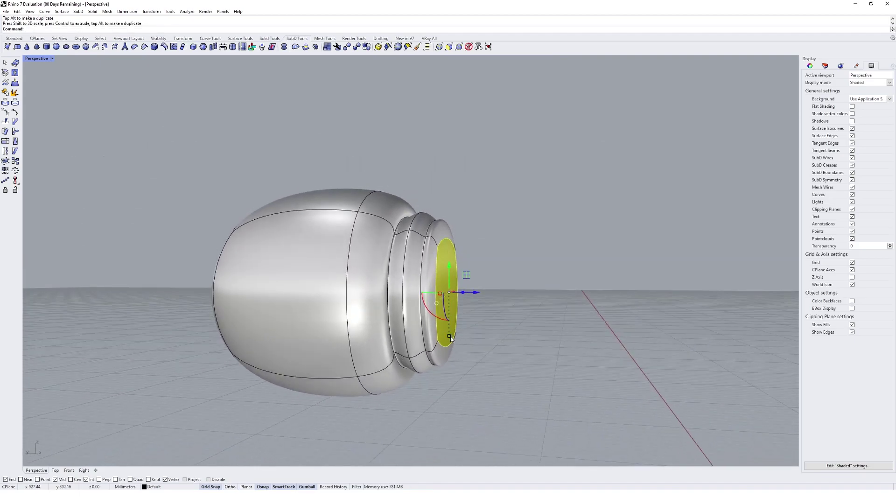
{"action": "left_click_drag", "start_coordinate": [449, 338], "coordinate": [449, 347], "text": "shift"}
{"action": "left_click", "coordinate": [464, 348]}
- Try moving the groove edge loop behind the end face toward the body, and undo the move
{"action": "right_click_drag", "start_coordinate": [435, 315], "coordinate": [445, 326]}
{"action": "double_click", "coordinate": [434, 280]}
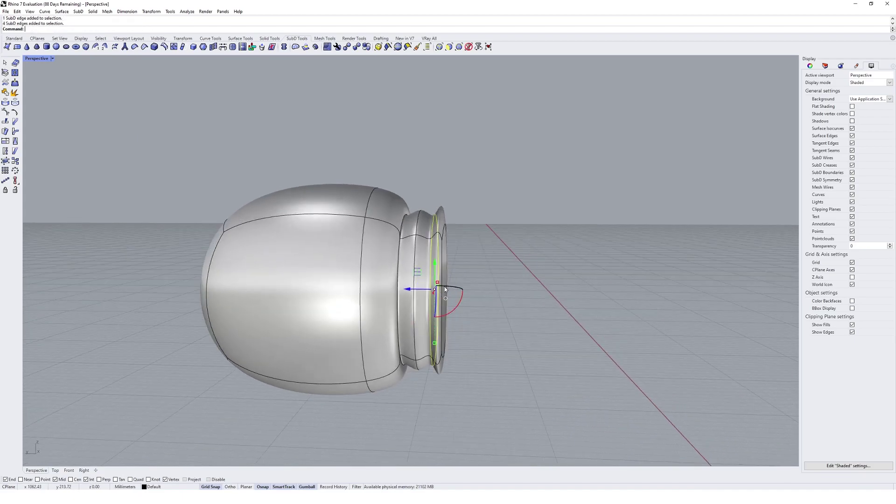
{"action": "left_click_drag", "start_coordinate": [415, 290], "coordinate": [401, 289]}
{"action": "key", "text": "Escape"}
{"action": "key", "text": "ctrl+z"}
- Move the SubD's end face slightly further outward from the body
{"action": "right_click_drag", "start_coordinate": [437, 277], "coordinate": [444, 278]}
{"action": "left_click", "coordinate": [444, 280], "text": "ctrl+shift"}
{"action": "left_click_drag", "start_coordinate": [473, 290], "coordinate": [485, 293]}
{"action": "left_click", "coordinate": [474, 271]}
- Scale up the edge loop of the middle ring between the body and the end face
{"action": "mouse_move", "coordinate": [517, 276]}
{"action": "right_mouse_down"}
{"action": "mouse_move", "coordinate": [535, 240]}
{"action": "mouse_move", "coordinate": [523, 263]}
{"action": "right_mouse_up"}
{"action": "double_click", "coordinate": [409, 255], "text": "ctrl+shift"}
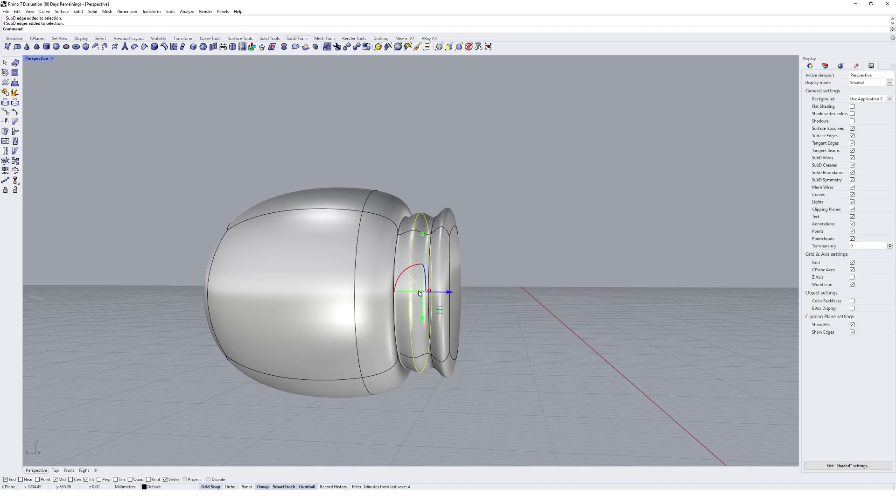
{"action": "left_click_drag", "start_coordinate": [421, 237], "coordinate": [424, 225]}
{"action": "right_click_drag", "start_coordinate": [424, 224], "coordinate": [363, 273]}
{"action": "left_click", "coordinate": [554, 306]}
- Select the edge loop around the body's shoulder and scale it up with the gumball
{"action": "right_click_drag", "start_coordinate": [550, 280], "coordinate": [587, 326]}
{"action": "scroll", "coordinate": [586, 327], "scroll_direction": "down", "scroll_amount": 4}
{"action": "right_click_drag", "start_coordinate": [518, 324], "coordinate": [429, 273]}
{"action": "left_click", "coordinate": [430, 273]}
{"action": "key", "text": "Escape"}
{"action": "double_click", "coordinate": [412, 362]}
{"action": "right_click_drag", "start_coordinate": [413, 363], "coordinate": [452, 392]}
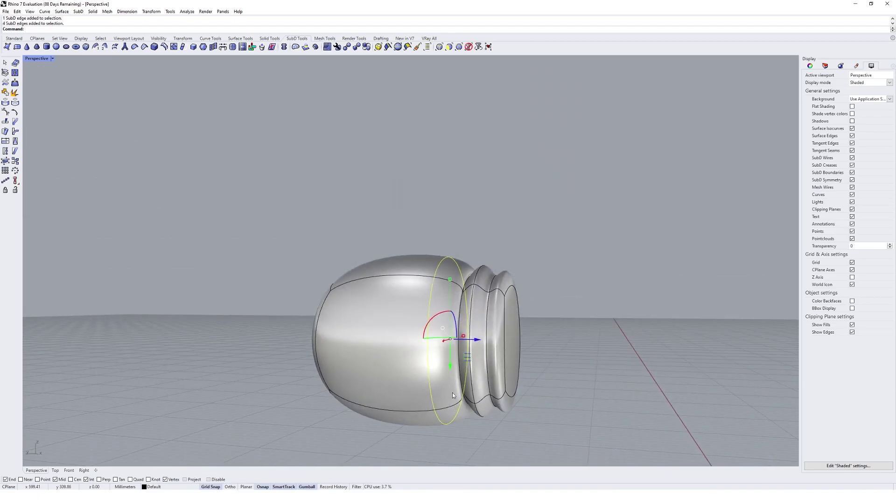
{"action": "left_click_drag", "start_coordinate": [449, 280], "coordinate": [450, 263]}
{"action": "left_click", "coordinate": [581, 271]}
- Select the face at the body's closed rear end and scale it with the gumball
{"action": "right_click_drag", "start_coordinate": [580, 271], "coordinate": [369, 312]}
{"action": "right_click_drag", "start_coordinate": [368, 313], "coordinate": [635, 233]}
{"action": "right_click_drag", "start_coordinate": [636, 233], "coordinate": [575, 278]}
{"action": "left_click", "coordinate": [388, 312], "text": "ctrl+shift"}
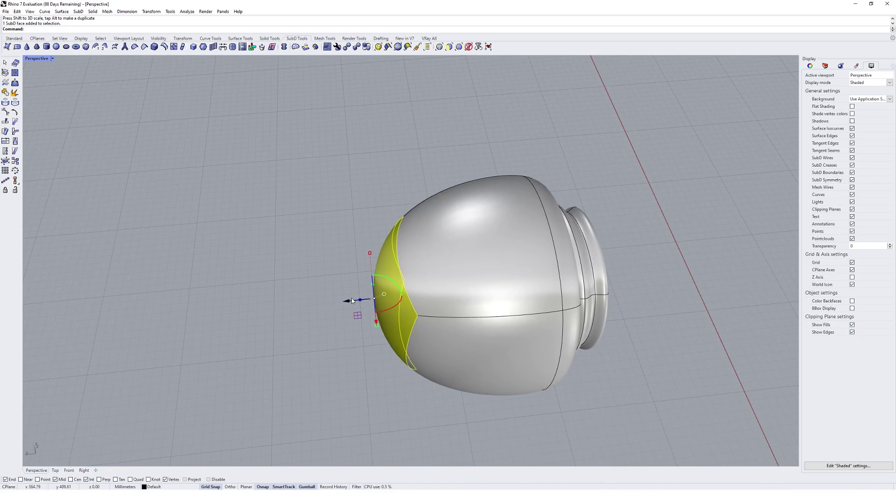
{"action": "right_click_drag", "start_coordinate": [431, 290], "coordinate": [407, 292]}
{"action": "scroll", "coordinate": [452, 279], "scroll_direction": "up", "scroll_amount": 4}
{"action": "left_click", "coordinate": [459, 303]}
{"action": "left_click", "coordinate": [415, 297], "text": "ctrl+shift"}
{"action": "left_click_drag", "start_coordinate": [430, 311], "coordinate": [438, 328]}
{"action": "left_click", "coordinate": [497, 335]}
- Examine the finished form and its stepped end face from several angles
{"action": "right_click_drag", "start_coordinate": [497, 334], "coordinate": [407, 67]}
{"action": "scroll", "coordinate": [498, 270], "scroll_direction": "down", "scroll_amount": 5}
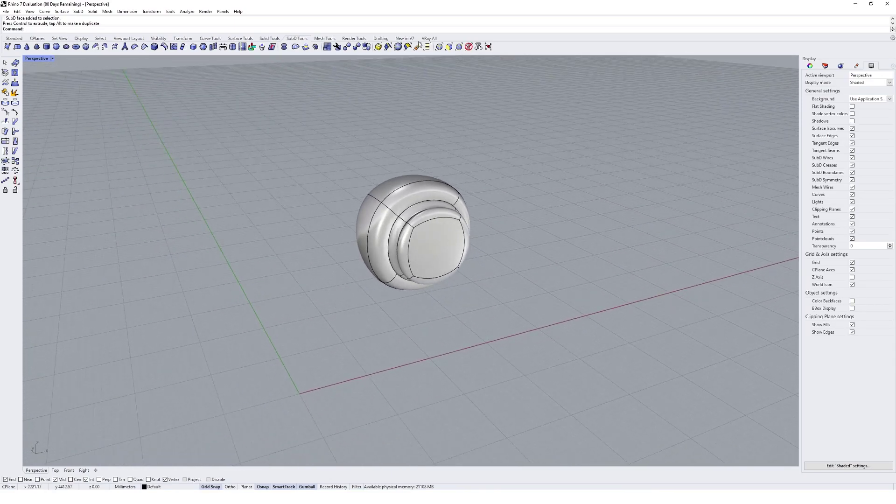
{"action": "right_click_drag", "start_coordinate": [515, 276], "coordinate": [496, 274]}
{"action": "left_click", "coordinate": [434, 252], "text": "ctrl+shift"}
{"action": "scroll", "coordinate": [434, 251], "scroll_direction": "up", "scroll_amount": 2}
{"action": "left_click", "coordinate": [549, 278]}
{"action": "right_click_drag", "start_coordinate": [598, 226], "coordinate": [535, 281]}
{"action": "left_click", "coordinate": [440, 225], "text": "ctrl+shift"}
{"action": "left_click", "coordinate": [551, 255]}
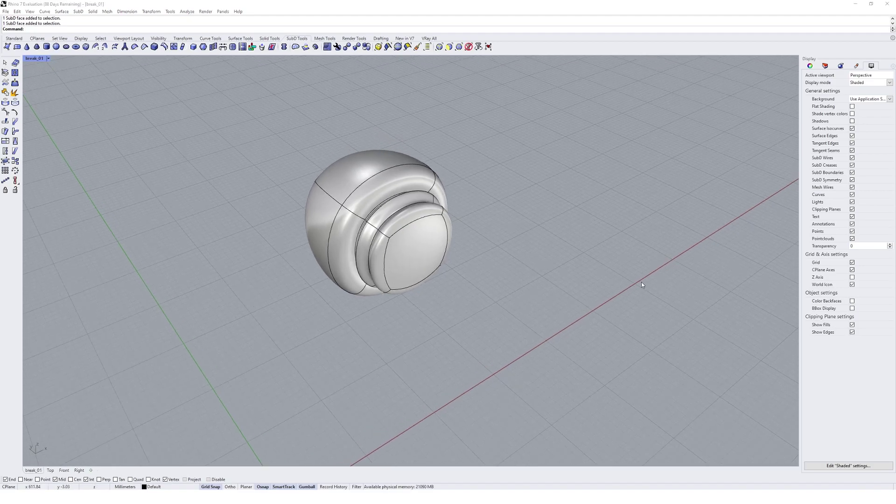
- Duplicate the whole SubD beside the original along the X axis with the gumball
{"action": "left_click", "coordinate": [410, 251]}
{"action": "mouse_move", "coordinate": [410, 250]}
{"action": "right_mouse_down"}
{"action": "mouse_move", "coordinate": [457, 262]}
{"action": "mouse_move", "coordinate": [405, 261]}
{"action": "right_mouse_up"}
{"action": "left_click_drag", "start_coordinate": [382, 245], "coordinate": [531, 230]}
{"action": "left_click", "coordinate": [505, 309]}
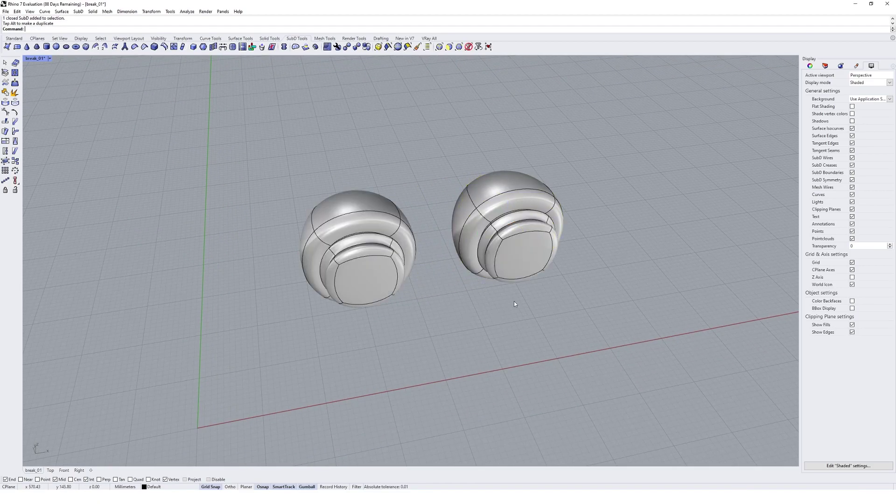
- Scale both SubDs by a factor of 2 from base point 0
{"action": "right_click_drag", "start_coordinate": [505, 310], "coordinate": [465, 337], "text": "shift"}
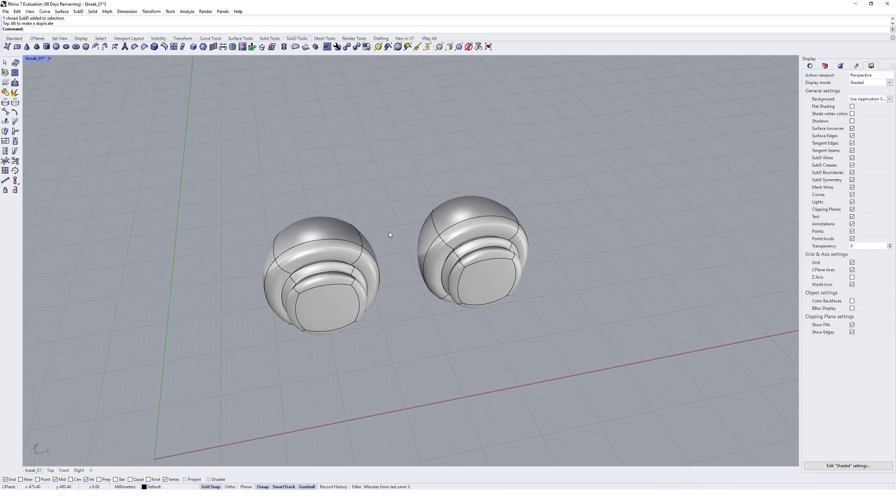
{"action": "right_click_drag", "start_coordinate": [292, 289], "coordinate": [342, 325]}
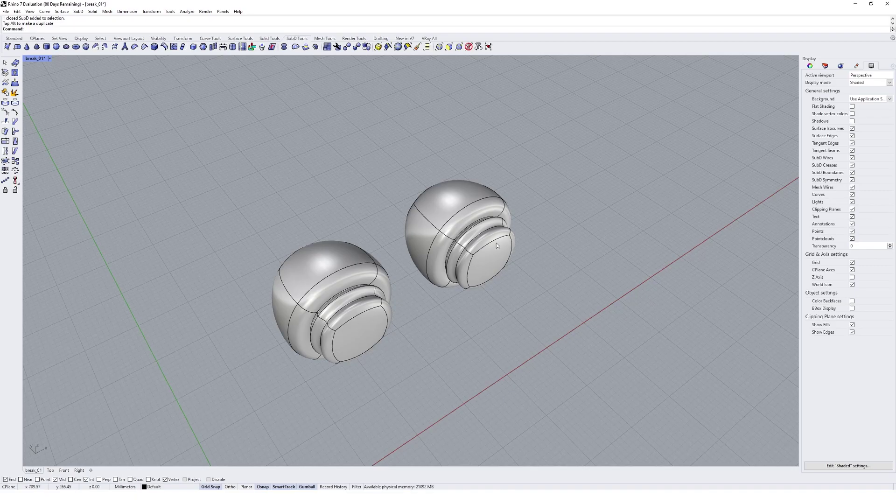
{"action": "scroll", "coordinate": [356, 288], "scroll_direction": "down", "scroll_amount": 5}
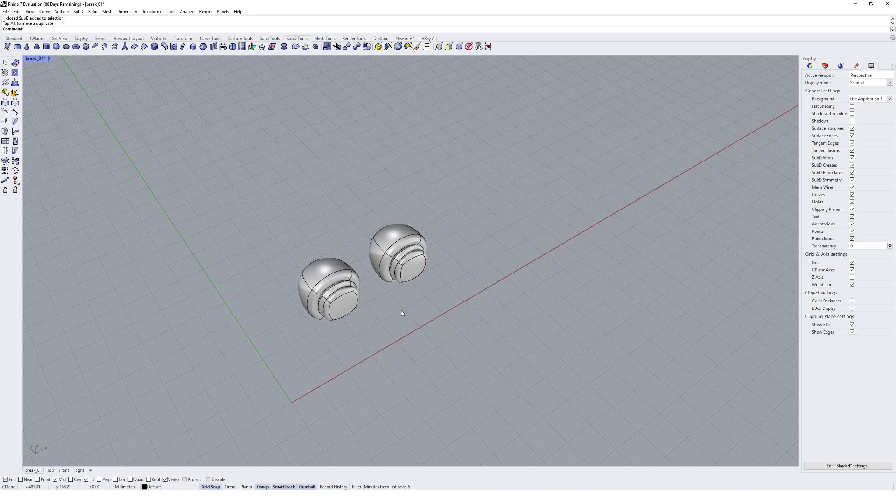
{"action": "left_click_drag", "start_coordinate": [463, 348], "coordinate": [328, 251]}
{"action": "type", "text": "Scale"}
{"action": "key", "text": "Return"}
{"action": "type", "text": "0"}
{"action": "key", "text": "Return"}
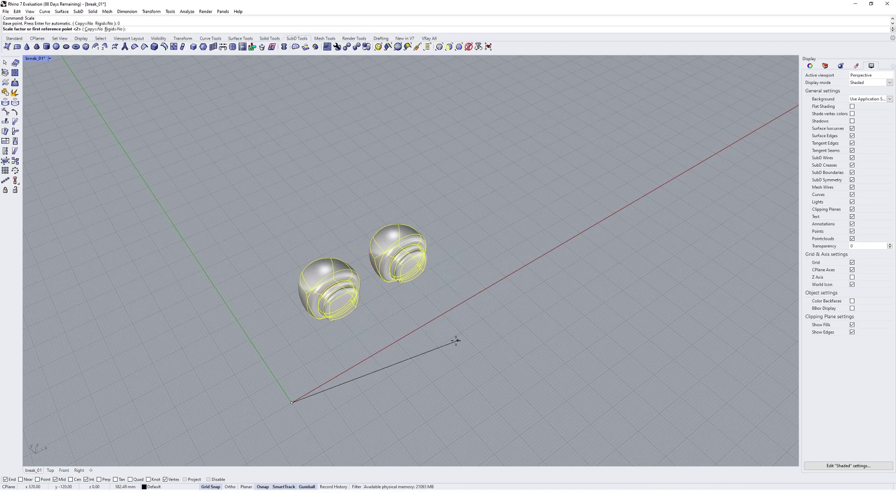
{"action": "type", "text": "2"}
{"action": "key", "text": "Return"}
- Reposition both scaled SubDs together with the gumball
{"action": "scroll", "coordinate": [434, 294], "scroll_direction": "down", "scroll_amount": 5}
{"action": "right_click_drag", "start_coordinate": [434, 294], "coordinate": [435, 349], "text": "shift"}
{"action": "right_click_drag", "start_coordinate": [436, 349], "coordinate": [520, 348]}
{"action": "left_click_drag", "start_coordinate": [400, 269], "coordinate": [381, 258]}
{"action": "left_click", "coordinate": [427, 307]}
{"action": "scroll", "coordinate": [427, 307], "scroll_direction": "up", "scroll_amount": 6}
{"action": "right_click_drag", "start_coordinate": [427, 307], "coordinate": [410, 317]}
{"action": "right_click_drag", "start_coordinate": [465, 270], "coordinate": [518, 266]}
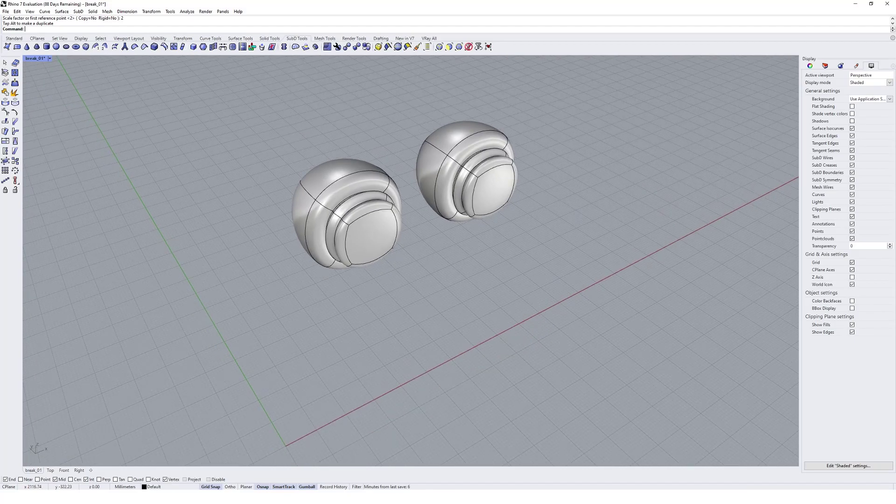